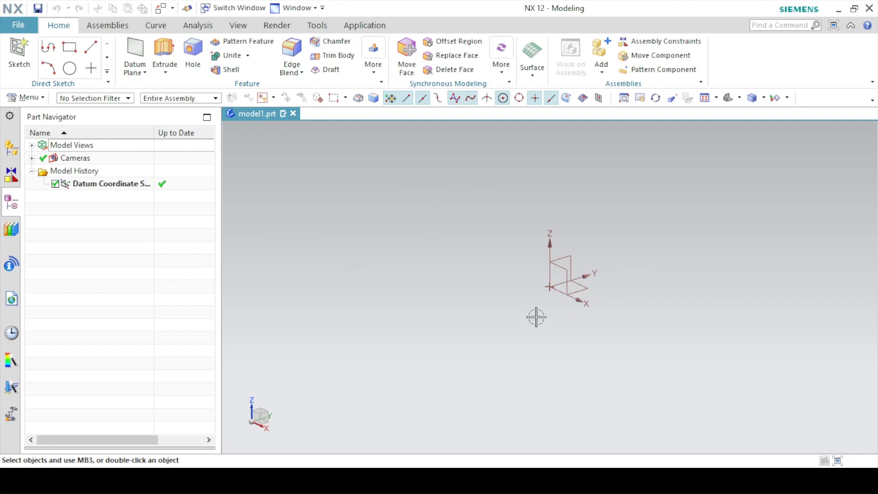
Start an extrusion and sketch its section on the XY plane as a 200 by 80 mm rectangle with one corner at the origin.
left_click(165, 51)
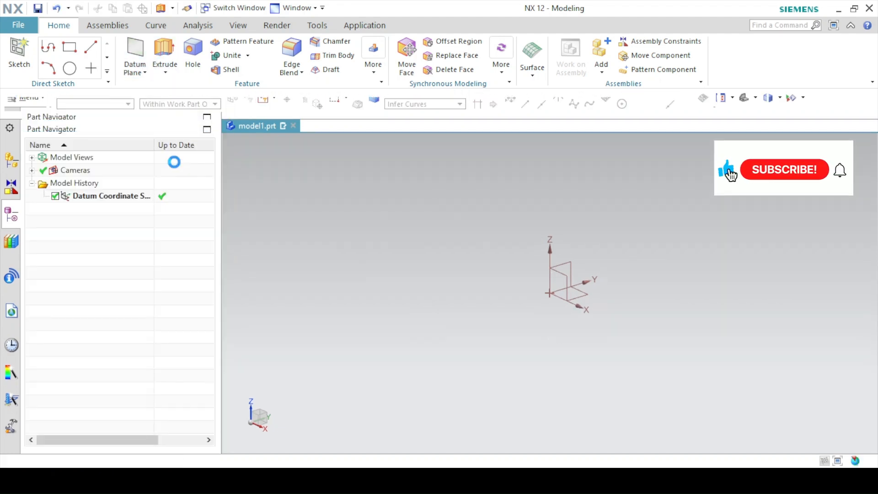
left_click(18, 51)
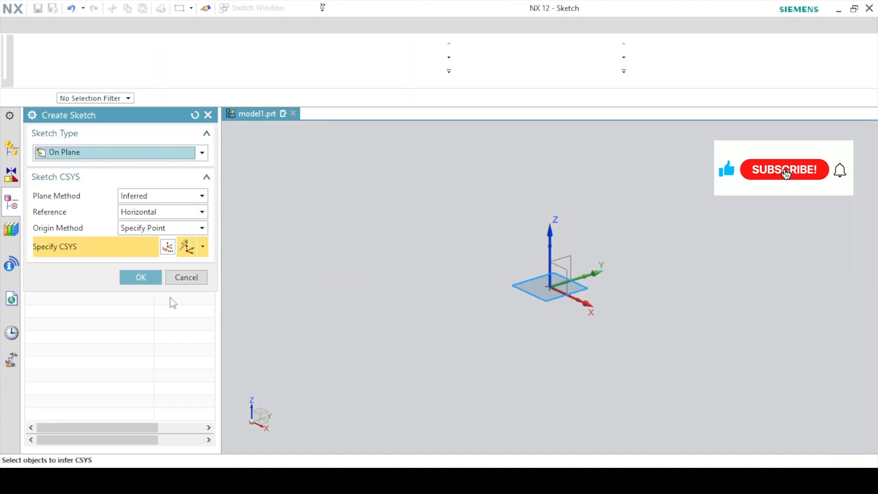
left_click(140, 278)
key("r")
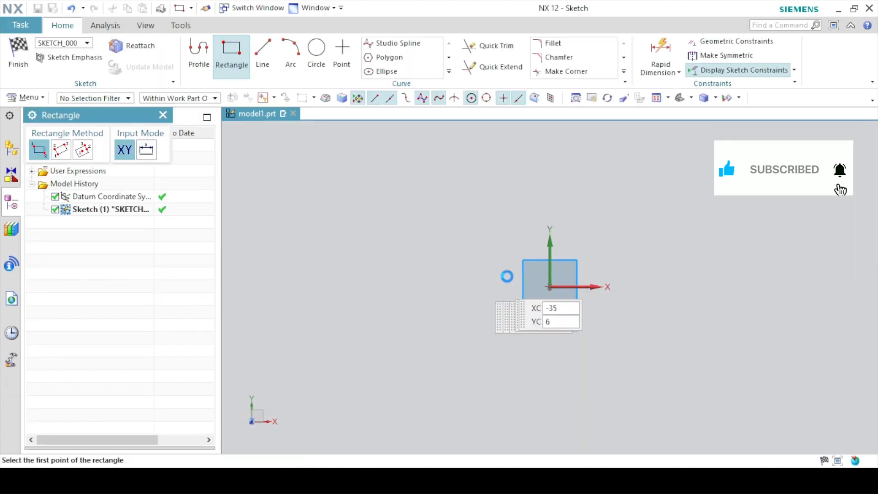
left_click(549, 287)
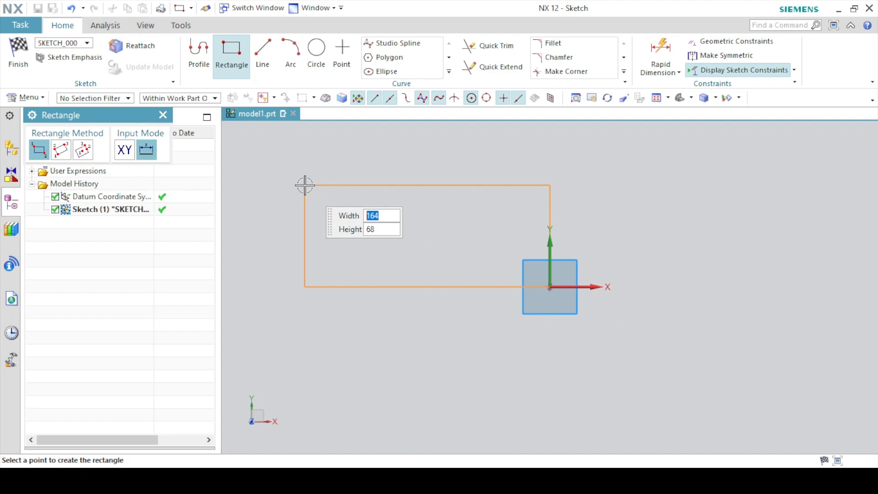
type("200")
key("Tab")
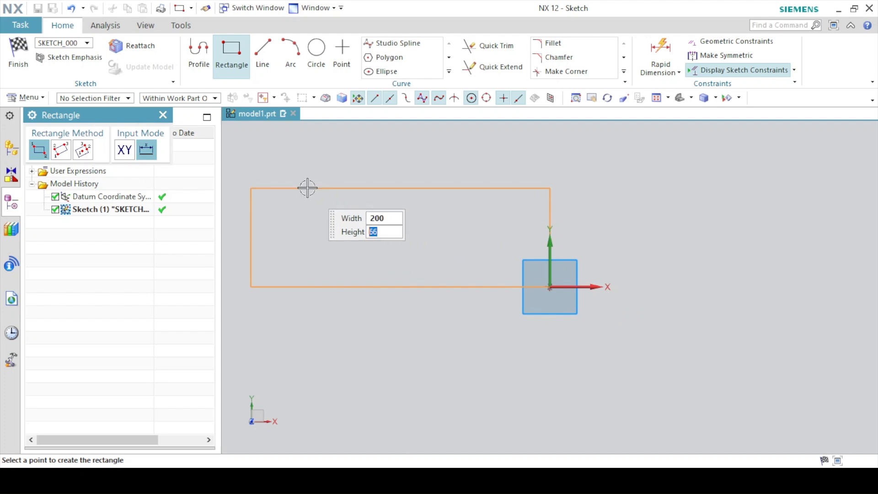
type("80")
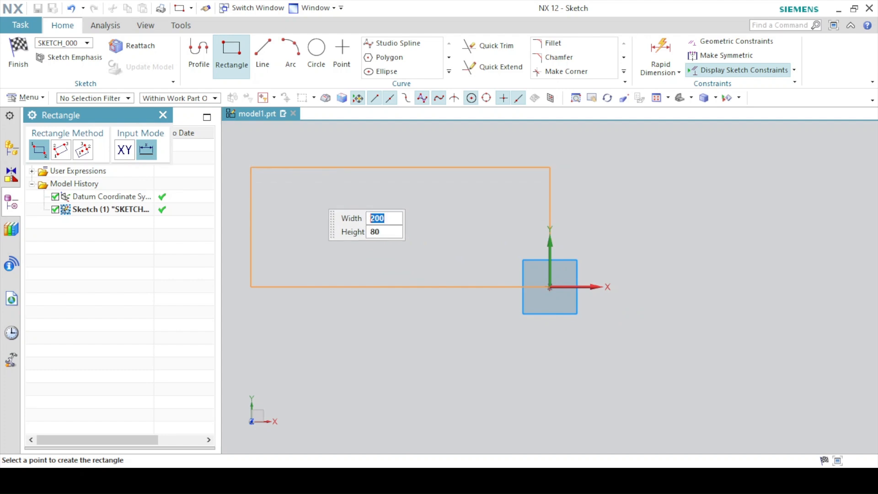
key("Tab")
left_click(306, 182)
left_click(18, 55)
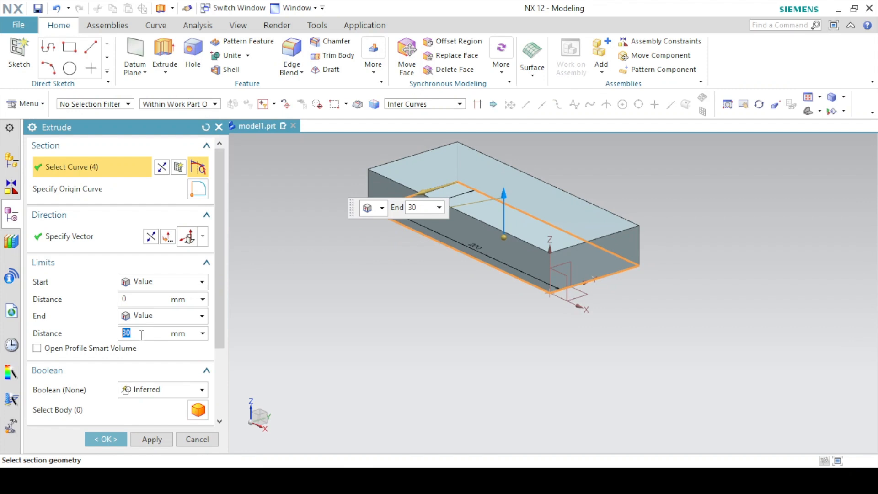
Extrude the rectangle 15 mm into a solid block.
type("5")
key("Return")
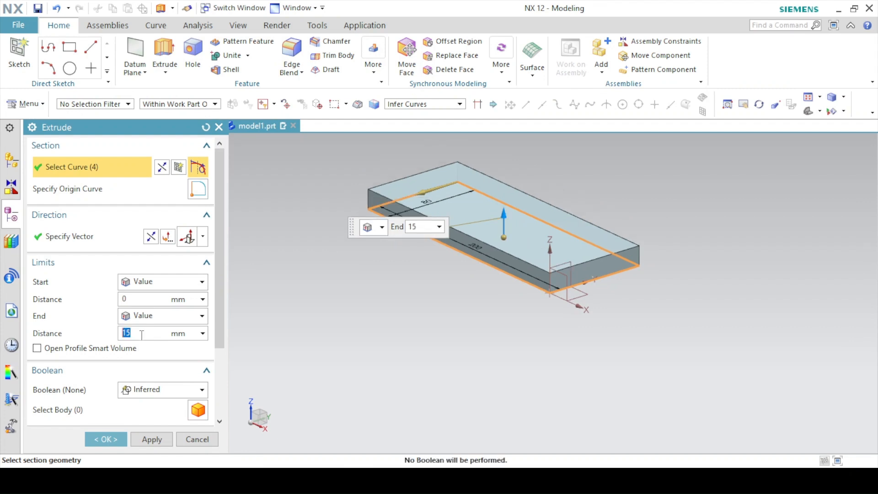
left_click(106, 437)
scroll(668, 131, "up", 3)
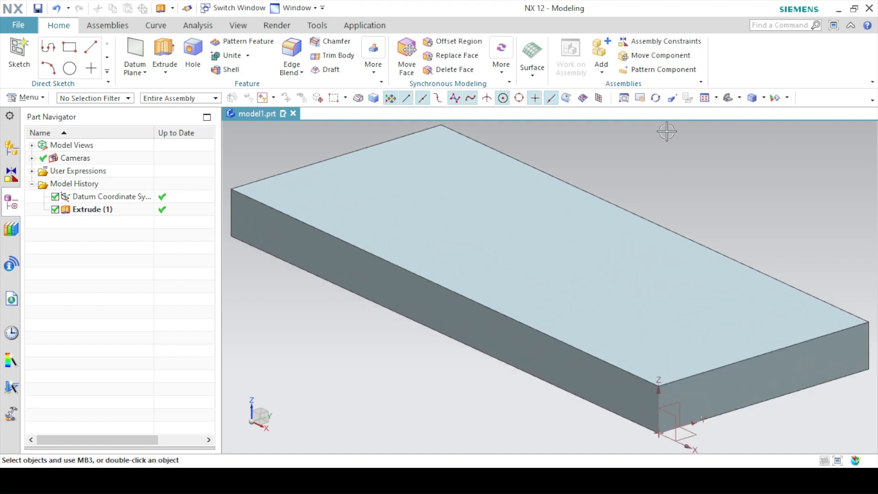
middle_click_drag(478, 259, 490, 289, "shift")
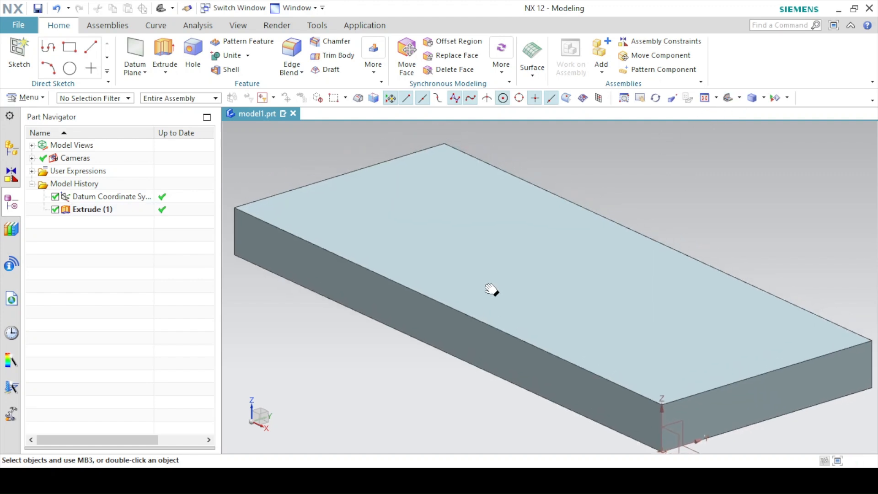
scroll(465, 285, "down", 2)
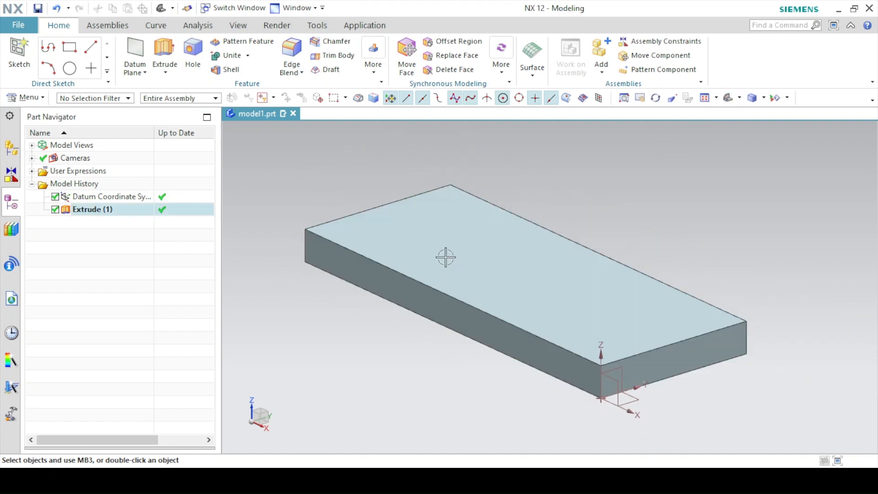
middle_click_drag(453, 266, 457, 257, "shift")
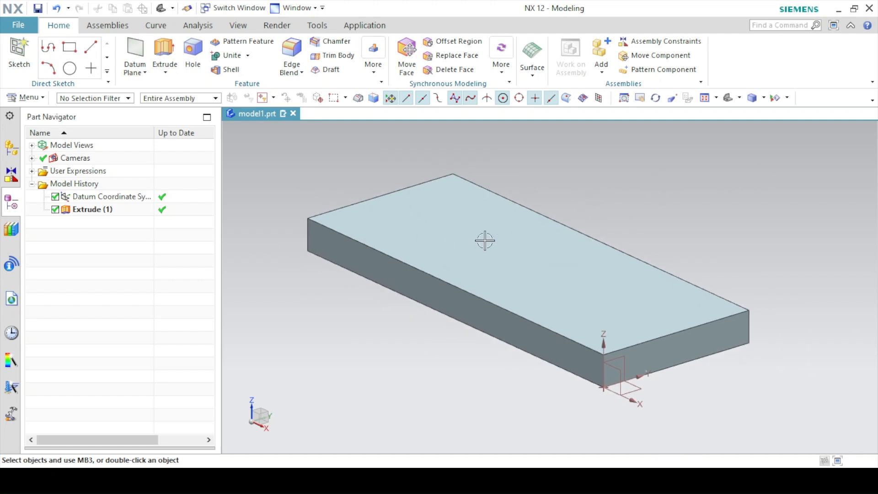
left_click(28, 97)
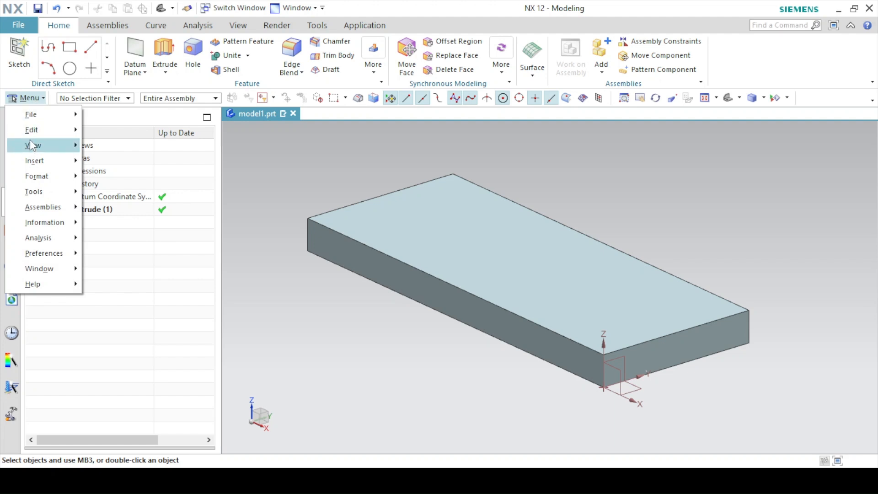
mouse_move(37, 166)
mouse_move(109, 183)
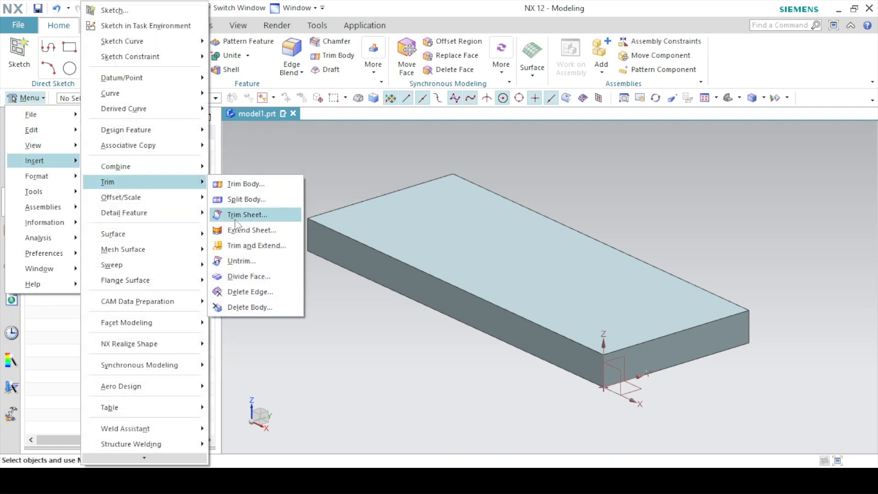
left_click(236, 201)
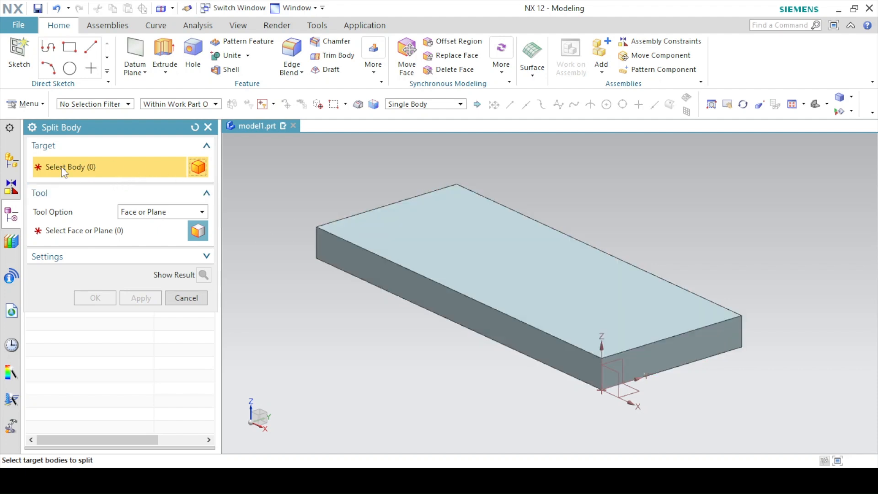
left_click(375, 258)
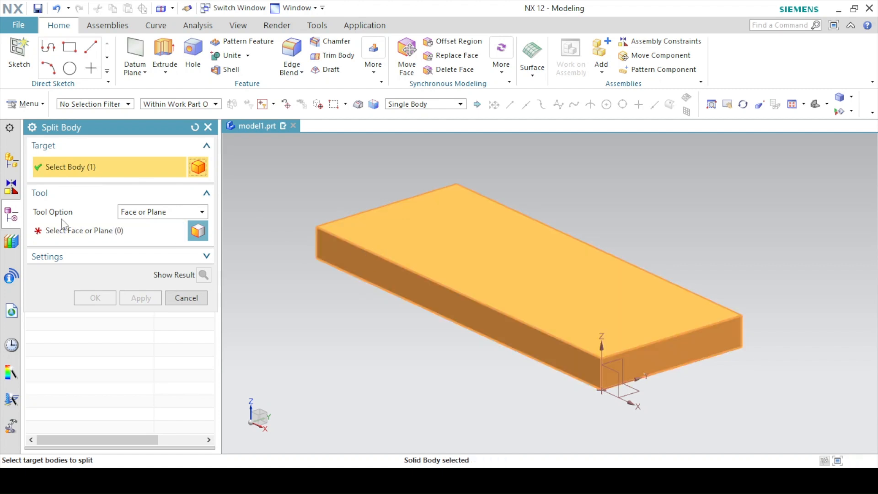
left_click(119, 216)
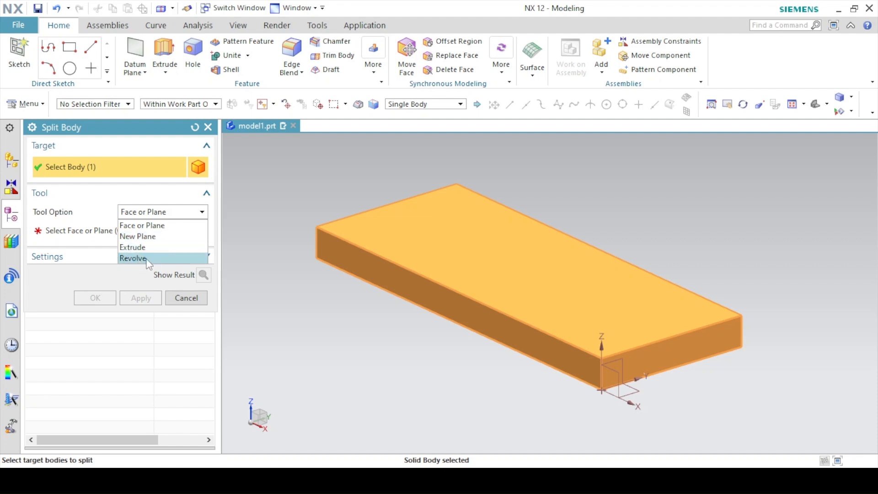
left_click(140, 225)
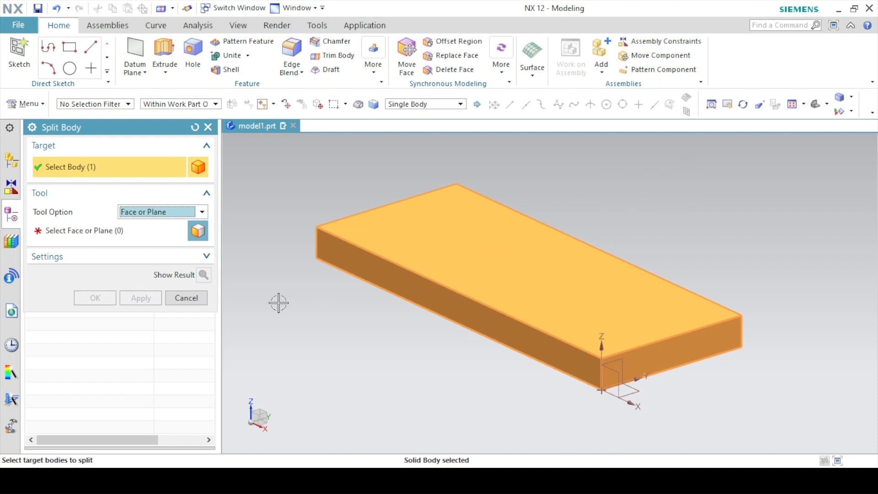
left_click(185, 298)
Create an At Distance datum plane offset 100 mm from the YZ plane, with the direction reversed toward the block.
left_click(135, 50)
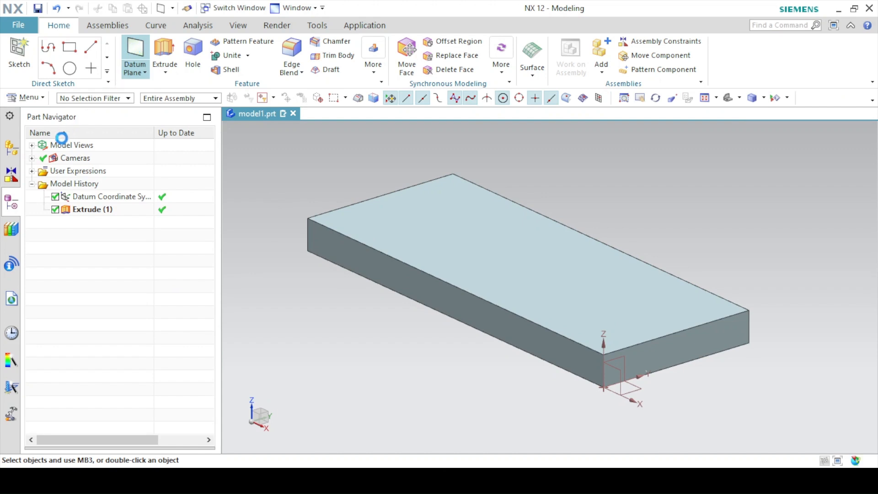
left_click(77, 146)
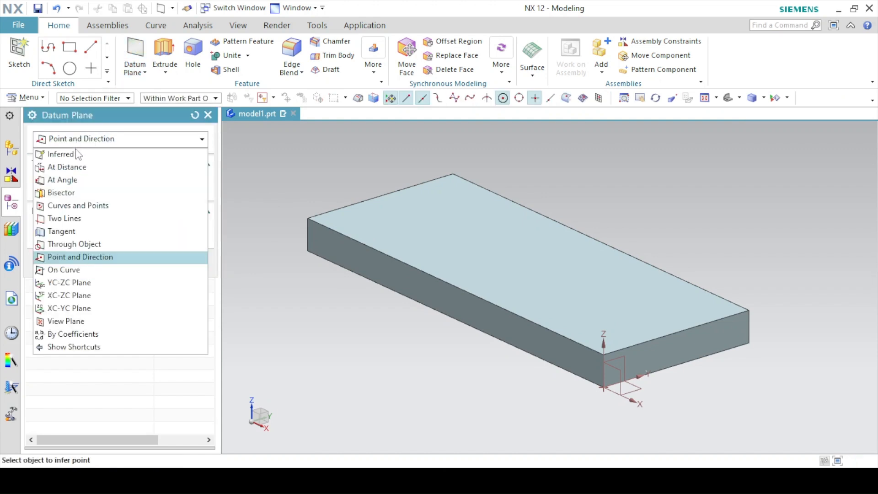
left_click(73, 167)
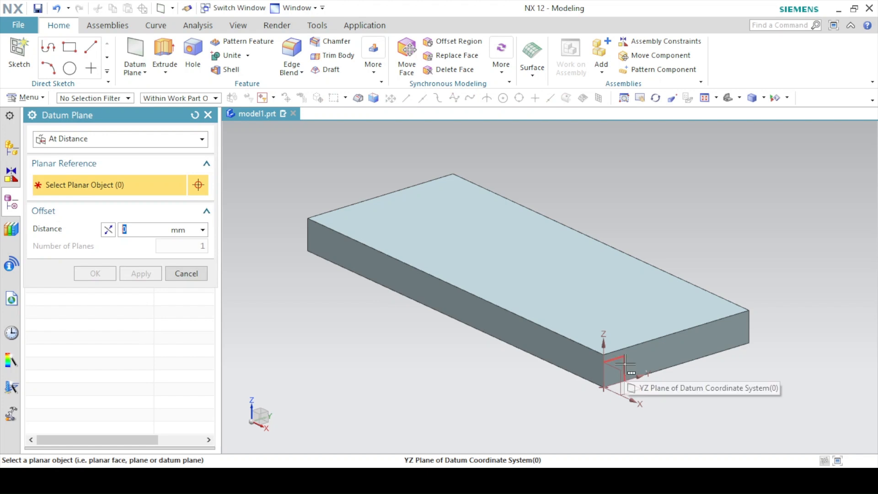
left_click(625, 365)
left_click(675, 365)
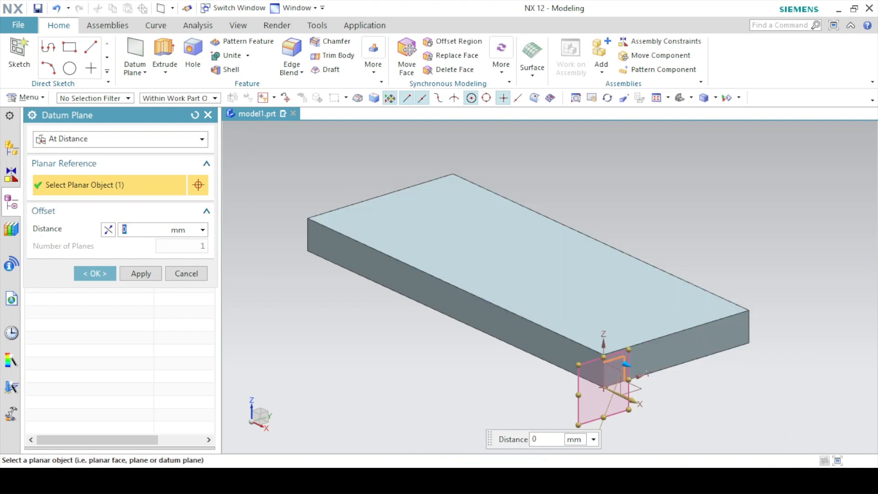
key("Return")
left_click(108, 230)
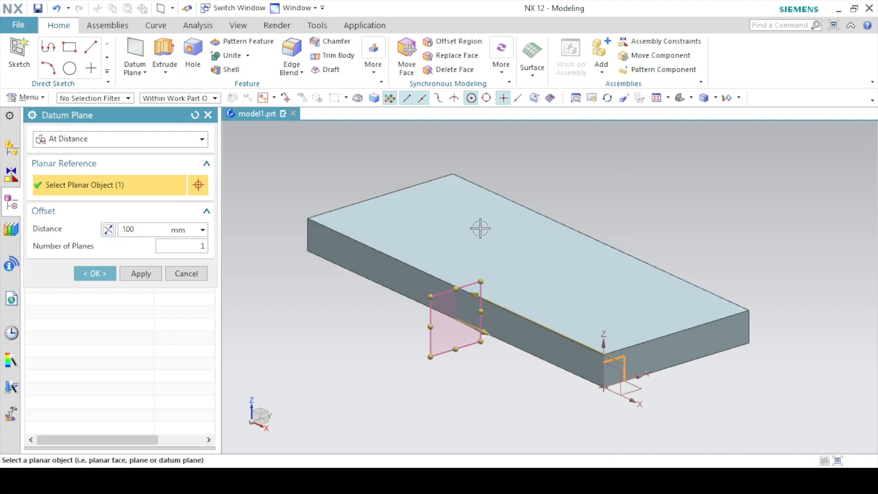
left_click(96, 275)
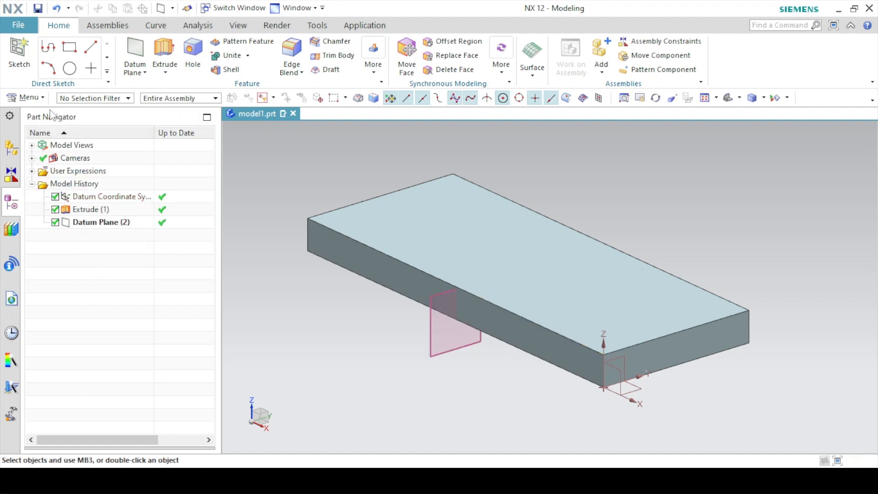
Split the block body with the Split Body command, using the offset datum plane as the splitting tool.
left_click(27, 98)
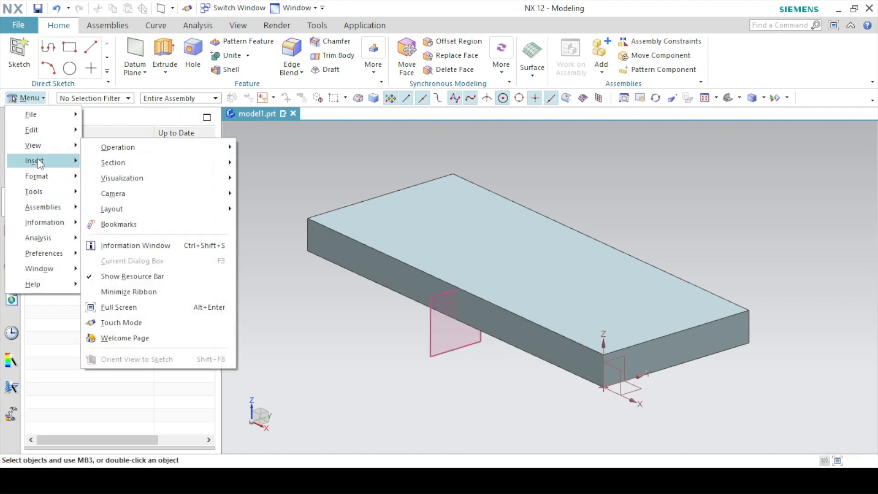
mouse_move(39, 163)
mouse_move(117, 183)
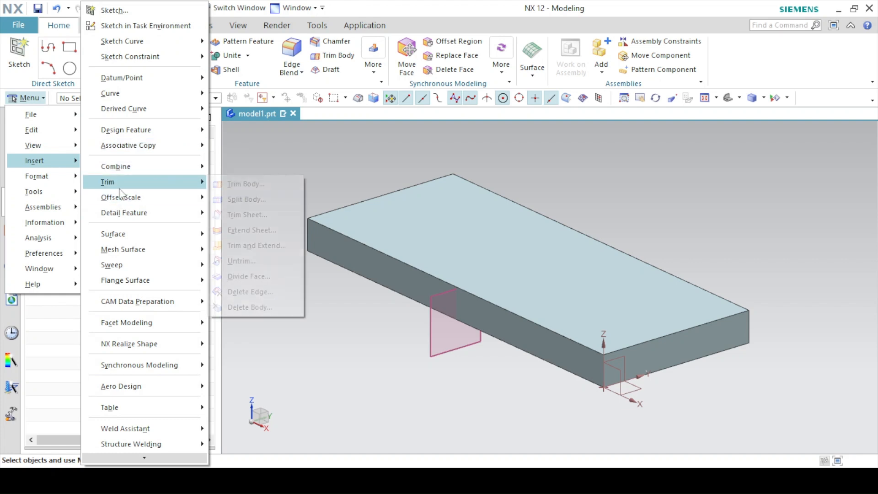
left_click(242, 199)
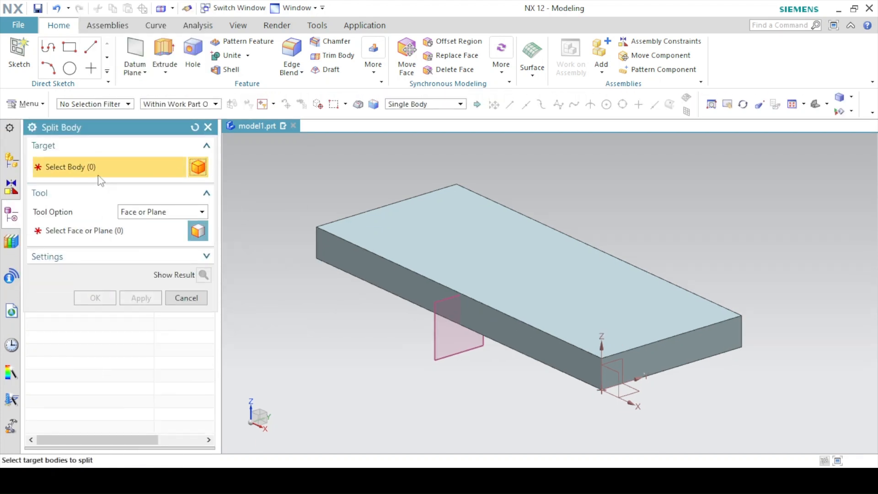
left_click(425, 239)
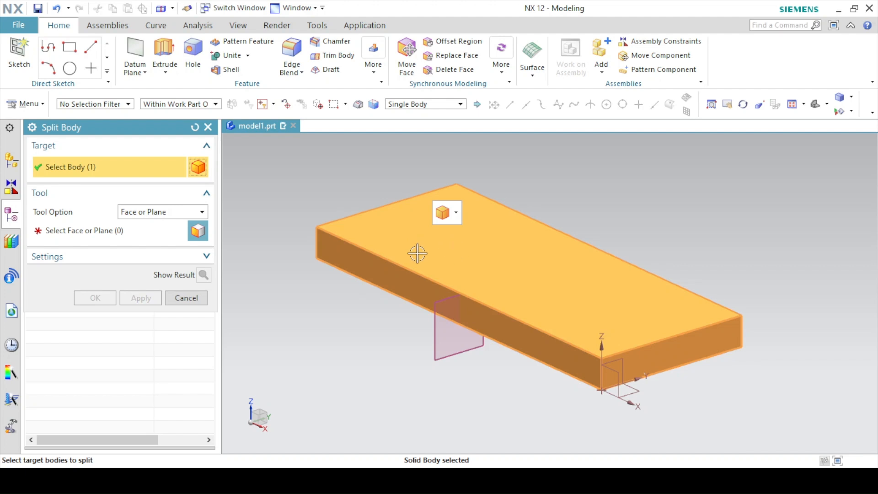
left_click(111, 229)
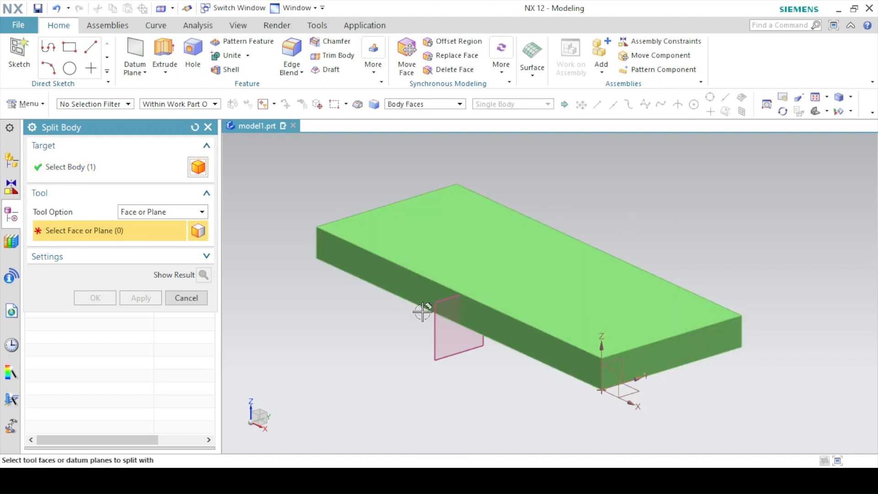
left_click(434, 304)
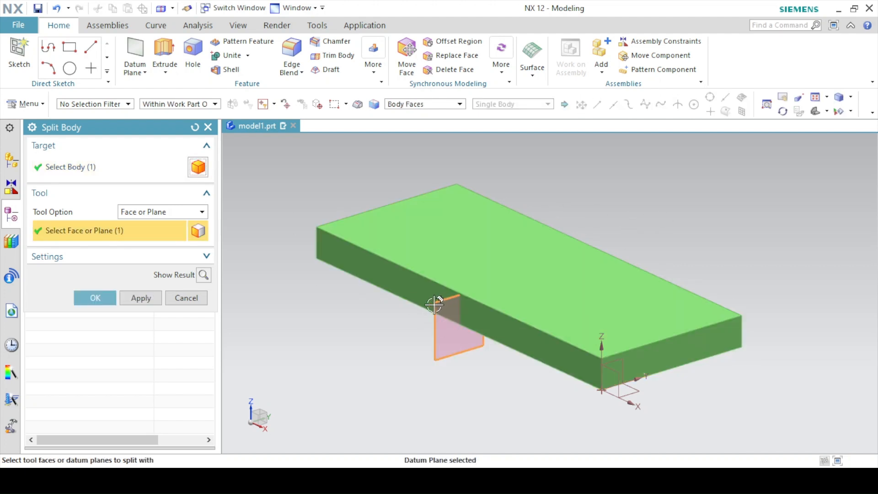
left_click(130, 301)
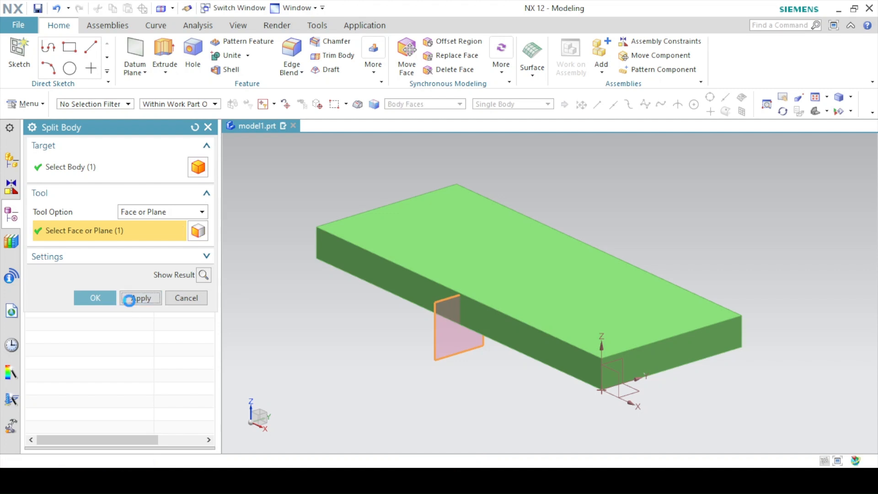
left_click(173, 296)
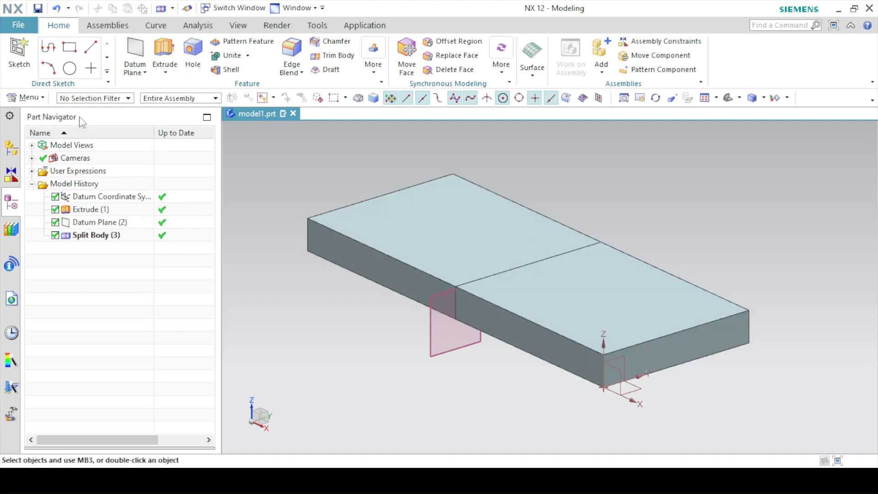
Set the selection filter to Solid Body and select both halves of the split block.
left_click(83, 98)
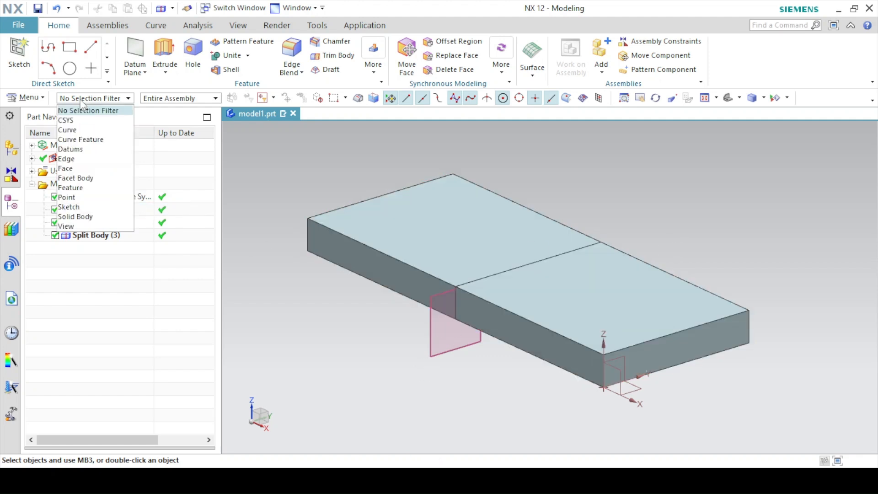
left_click(77, 217)
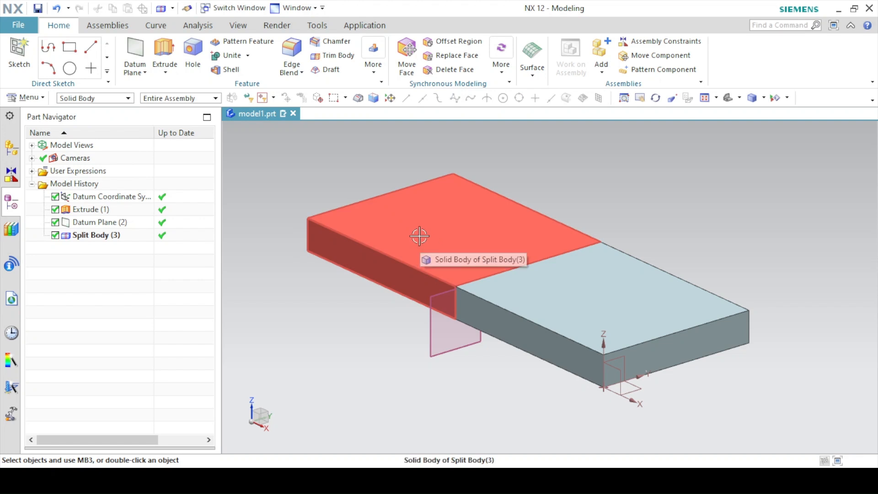
left_click(420, 236)
left_click(588, 286)
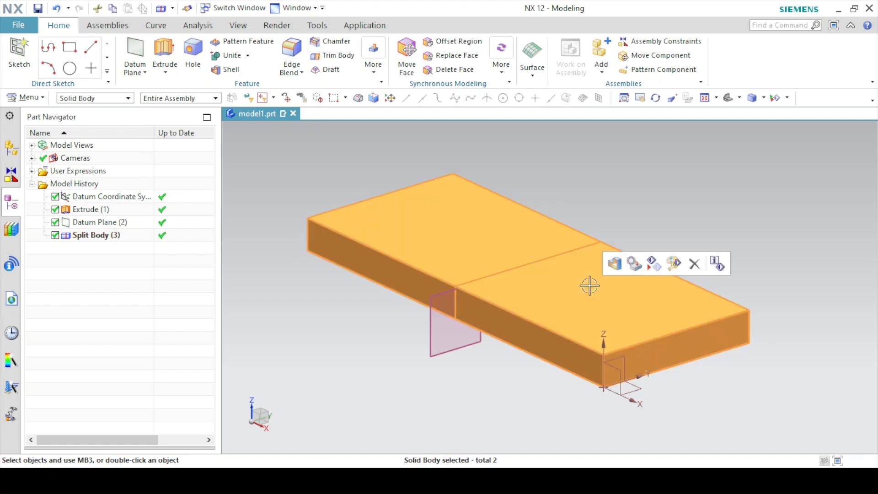
Change the display color of the split body half farther from the datum coordinate system to Red.
key("Escape")
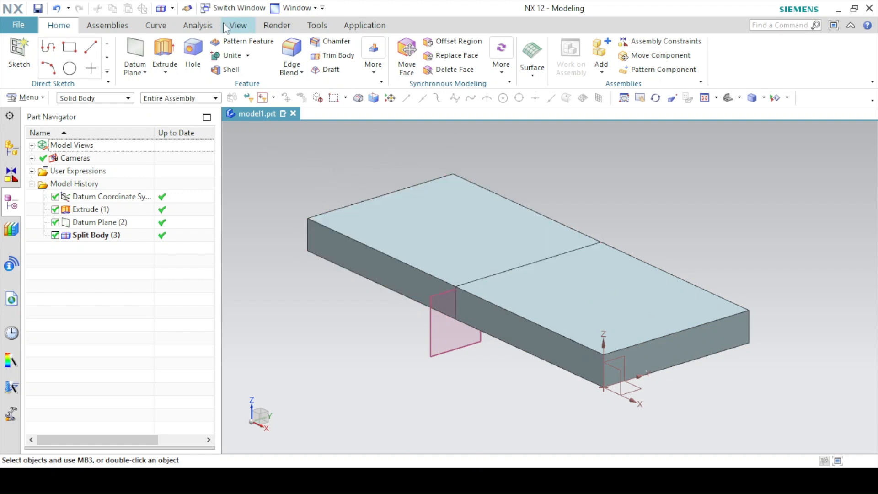
left_click(237, 26)
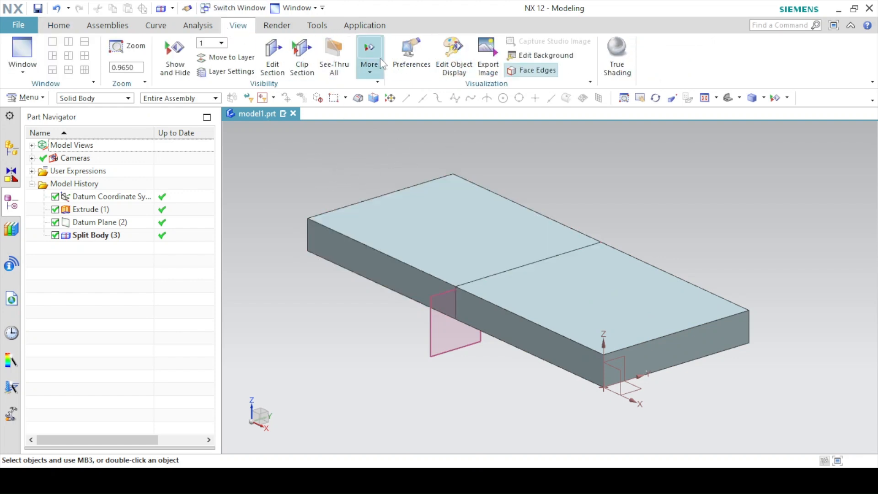
left_click(437, 54)
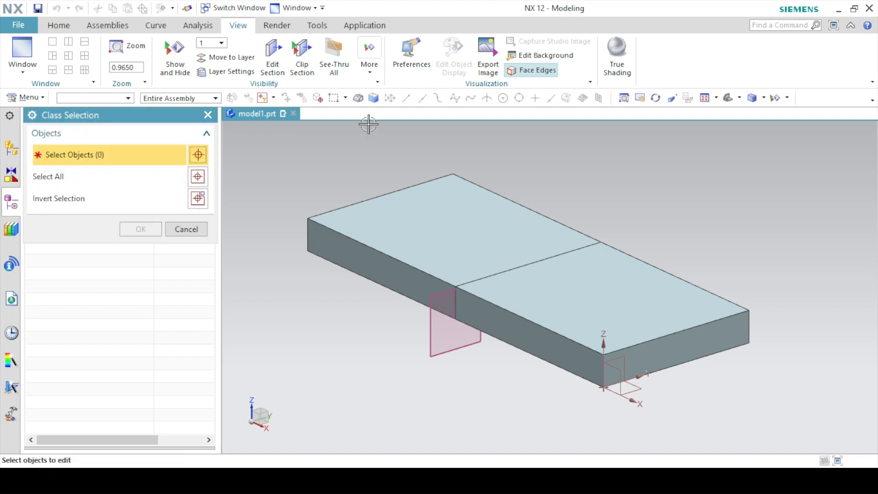
left_click(418, 214)
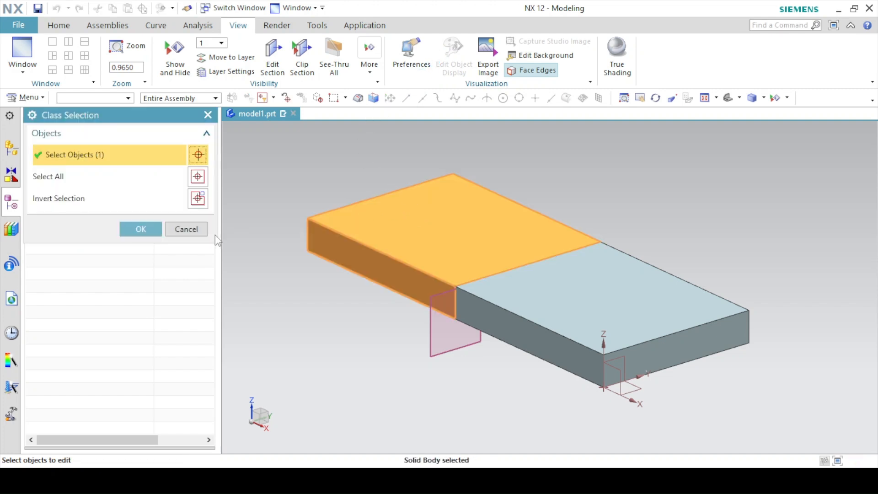
left_click(153, 232)
left_click(154, 196)
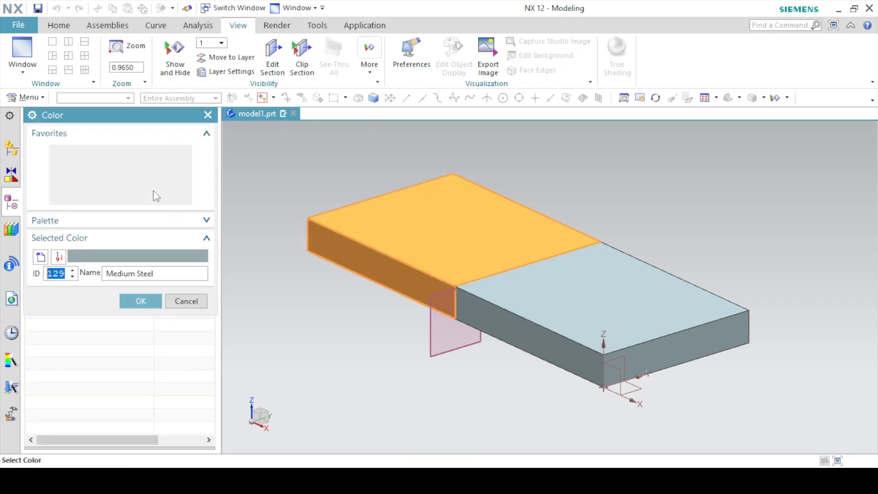
left_click(67, 153)
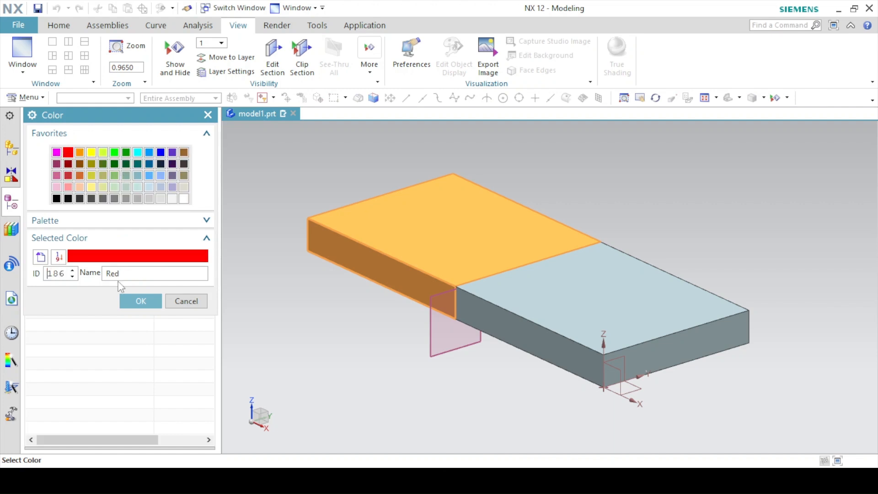
left_click(140, 301)
left_click(155, 440)
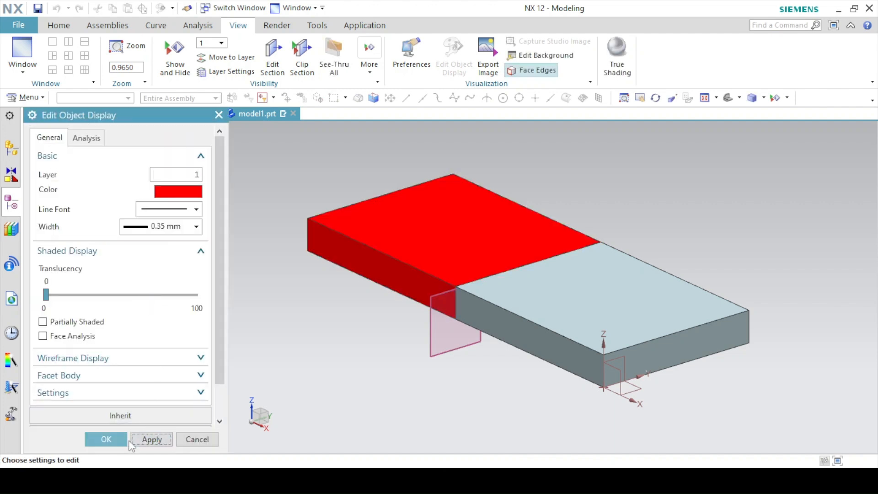
left_click(108, 439)
Change the display color of the body half beside the datum coordinate system to Blue.
left_click(448, 74)
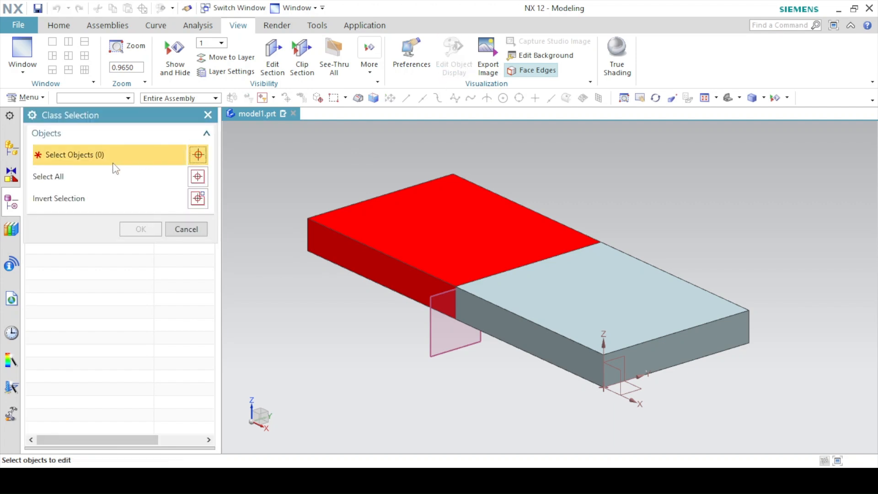
left_click(585, 284)
left_click(132, 230)
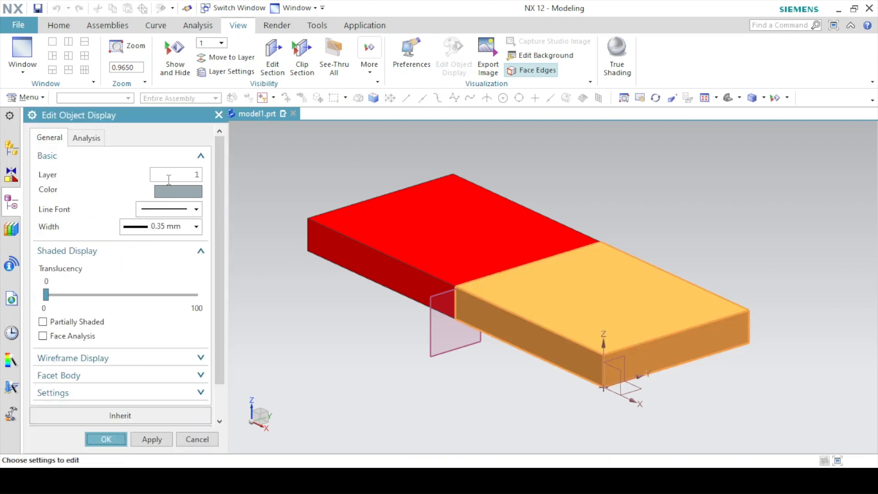
left_click(173, 190)
left_click(161, 153)
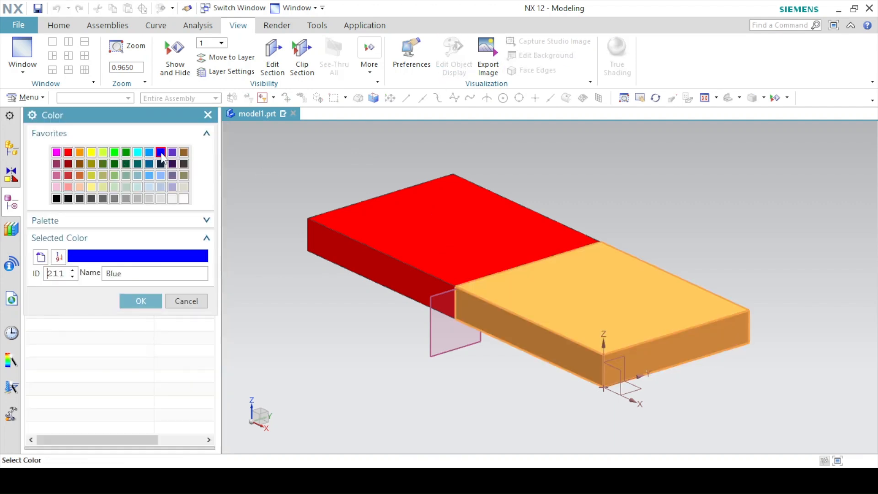
left_click(151, 300)
left_click(108, 439)
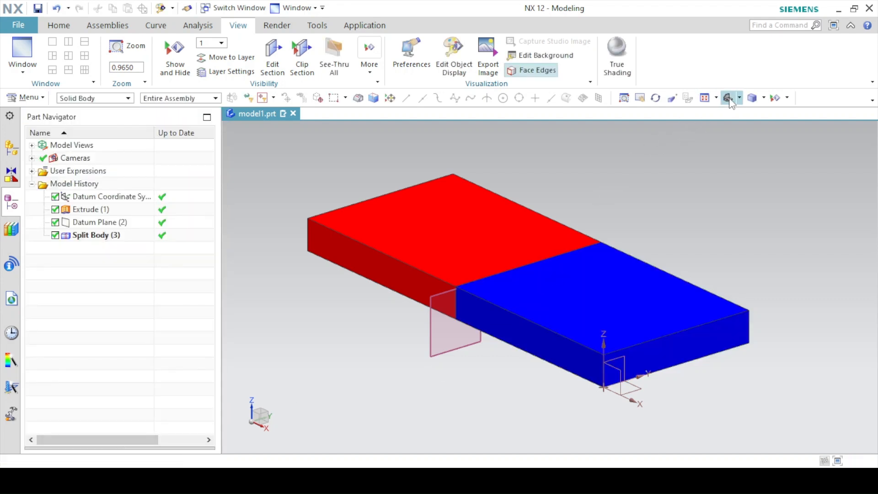
Reset the selection filter to No Selection Filter and hide the offset datum plane and the datum coordinate system.
scroll(481, 279, "up", 4)
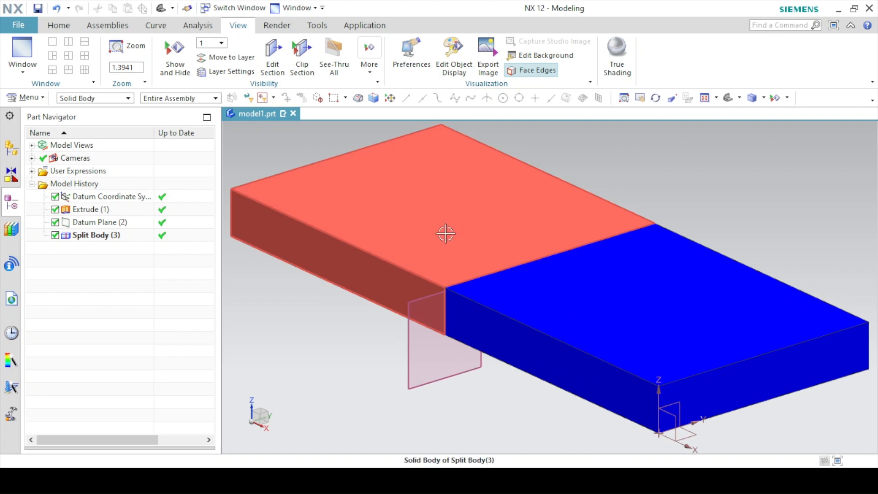
mouse_move(447, 233)
middle_mouse_down("shift")
mouse_move(450, 272)
mouse_move(457, 239)
middle_mouse_up("shift")
scroll(431, 246, "down", 4)
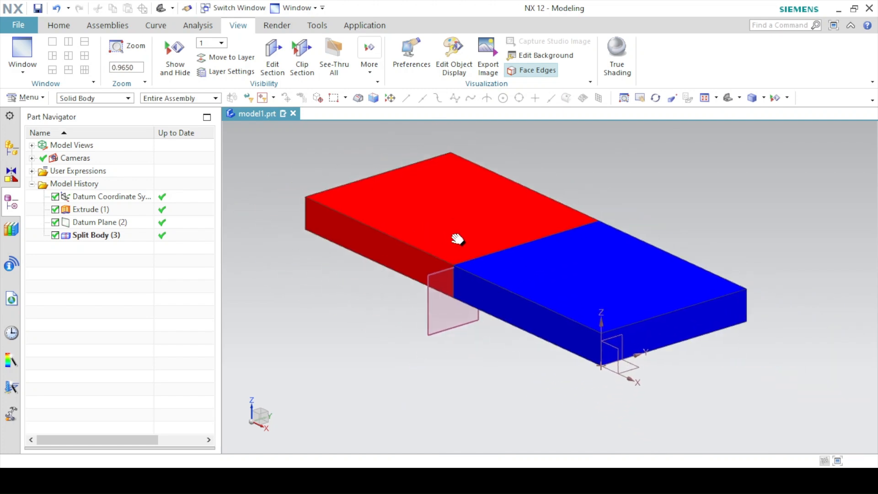
left_click(431, 314)
left_click(58, 26)
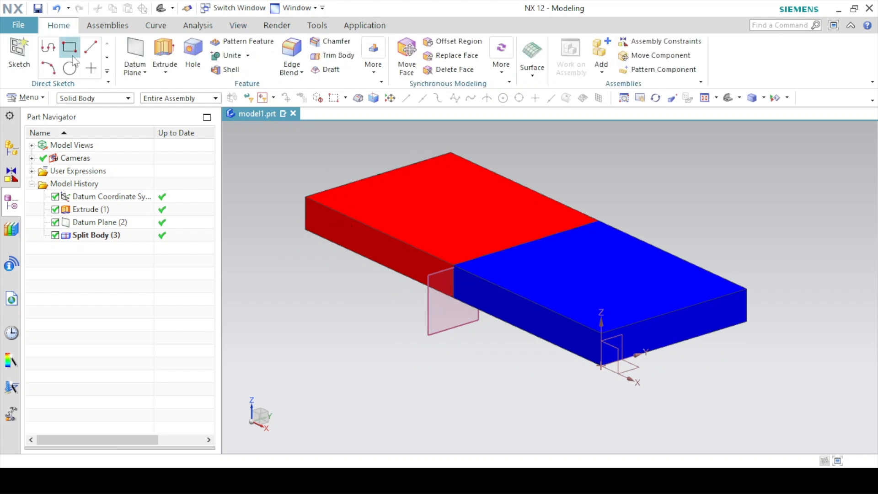
left_click(81, 99)
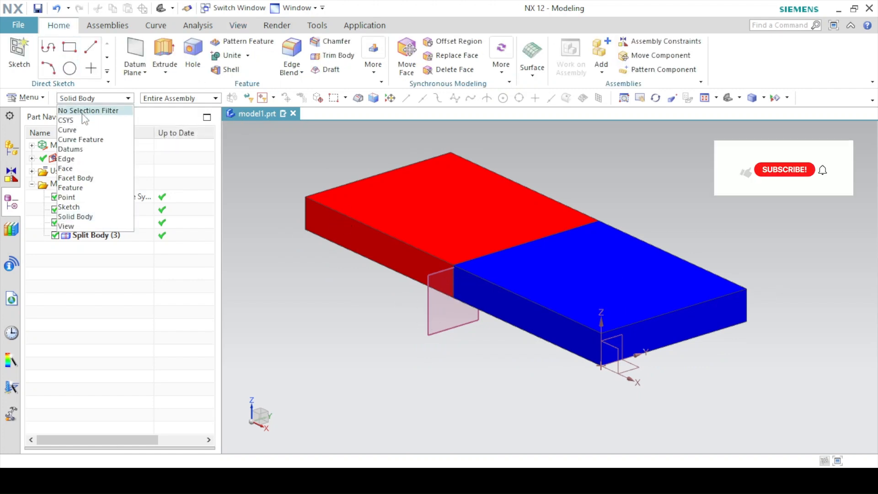
left_click(81, 111)
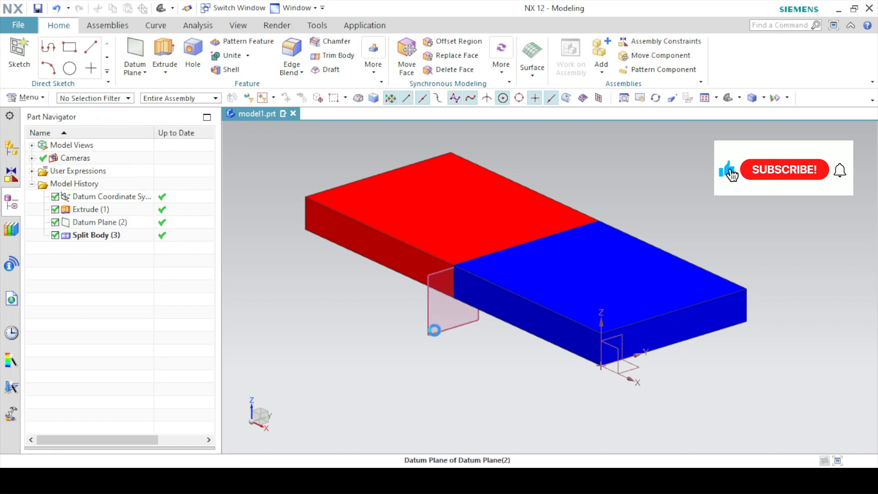
left_click(435, 330)
left_click(520, 307)
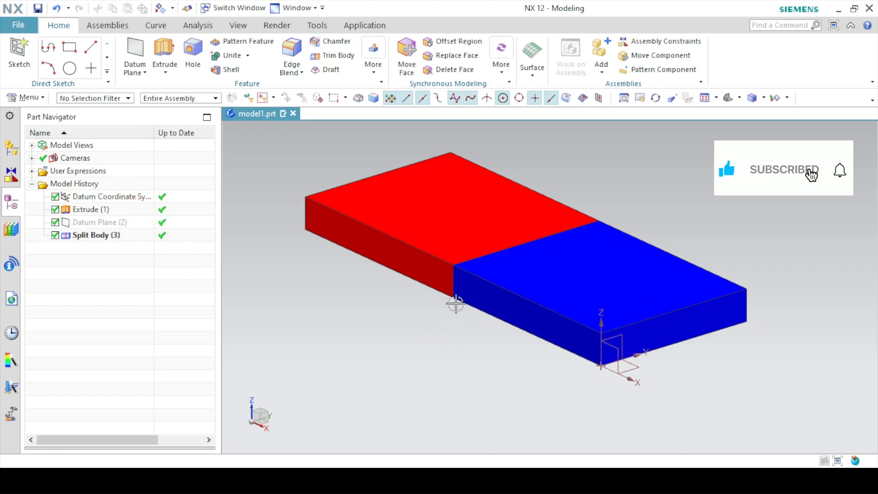
left_click(611, 350)
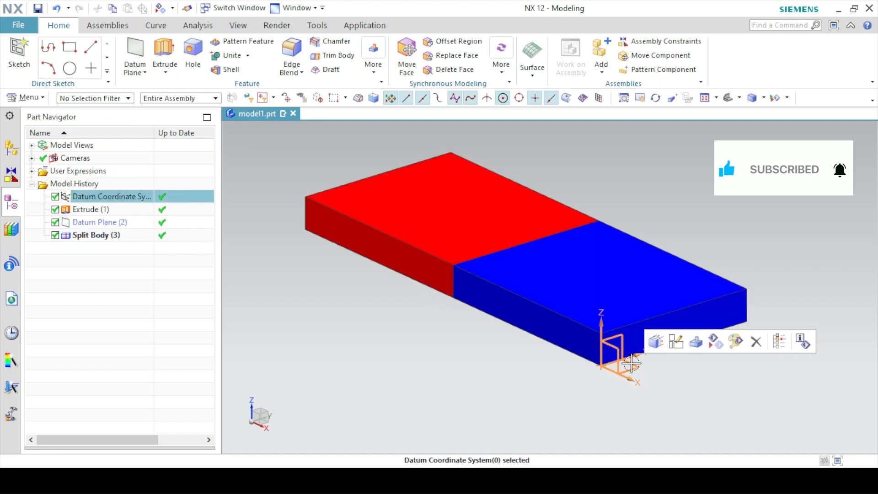
left_click(713, 344)
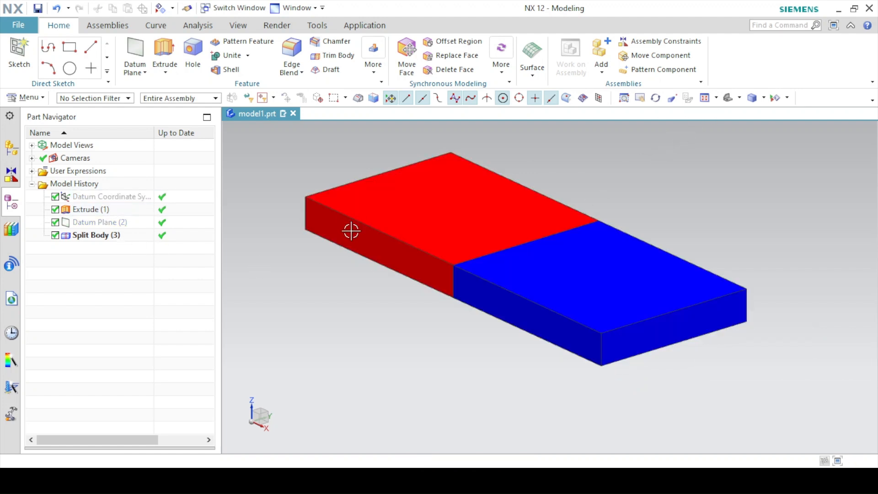
Start Move Object with its full set of options, selecting the blue body and using Dynamic motion.
scroll(351, 241, "down", 2)
middle_click_drag(276, 227, 271, 226, "shift")
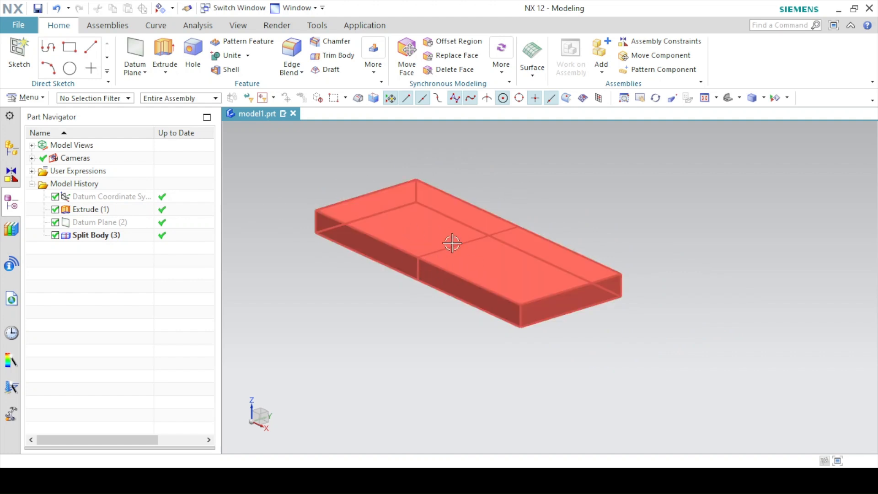
left_click(13, 95)
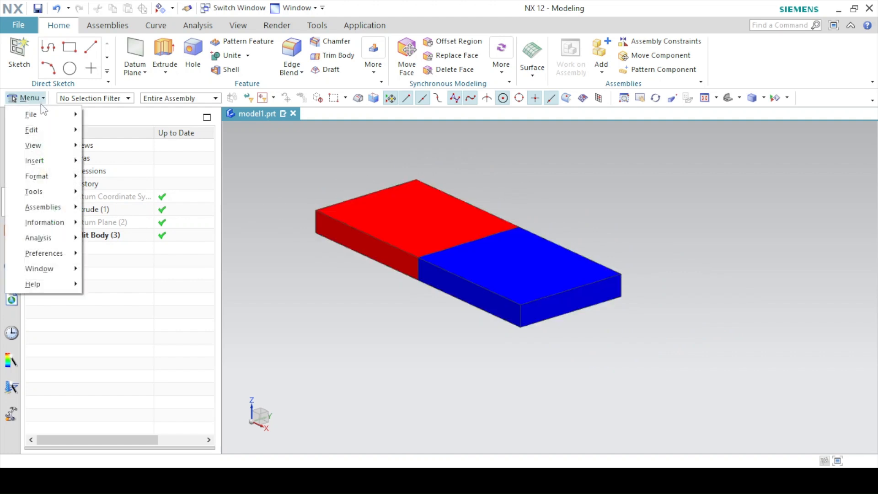
mouse_move(32, 130)
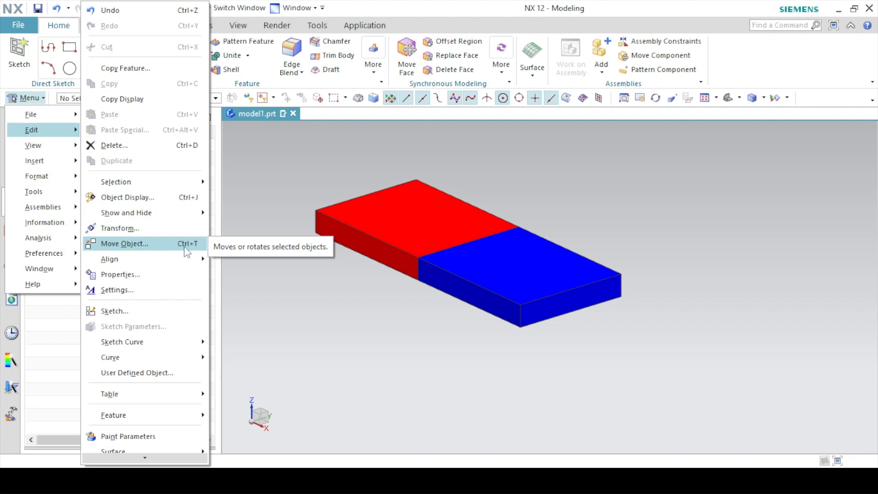
left_click(164, 249)
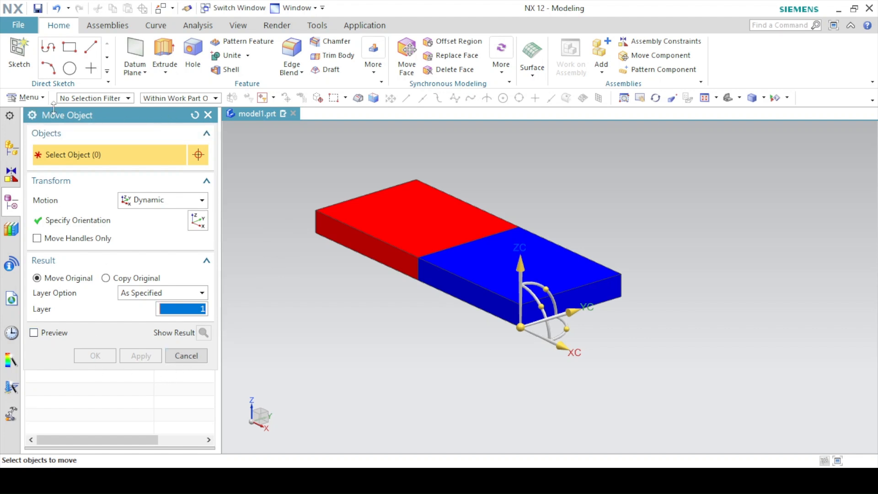
left_click(32, 115)
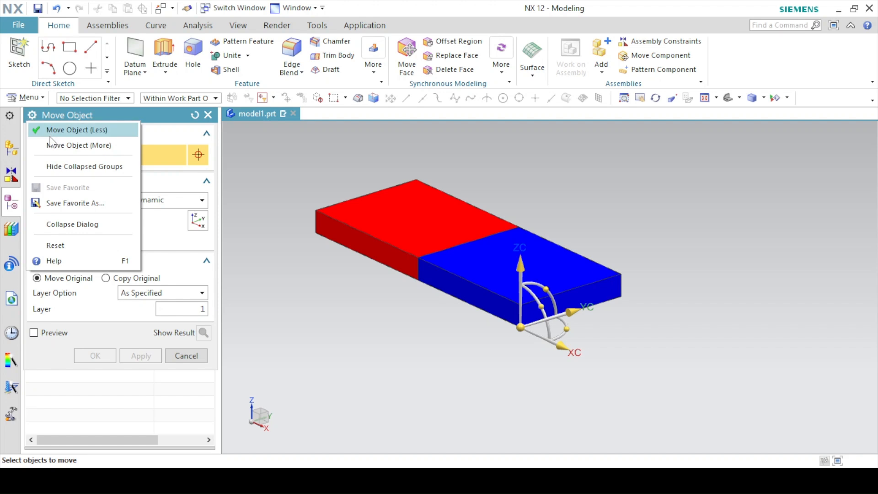
left_click(102, 146)
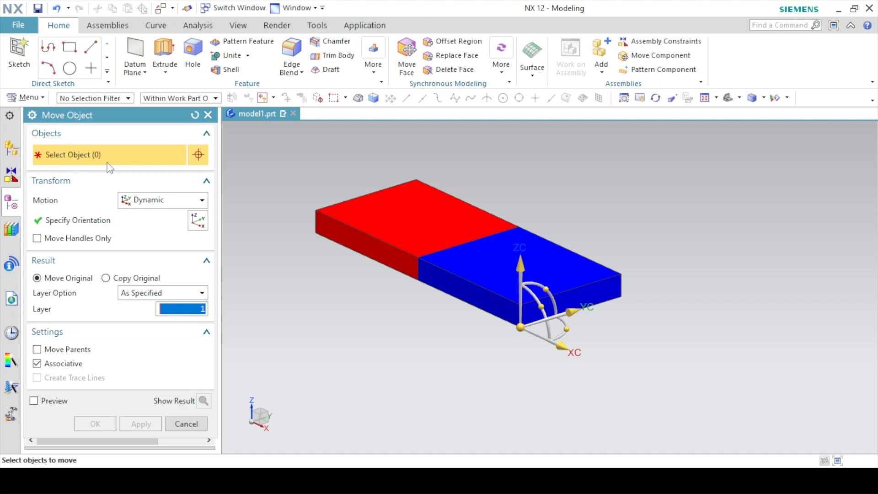
left_click(568, 279)
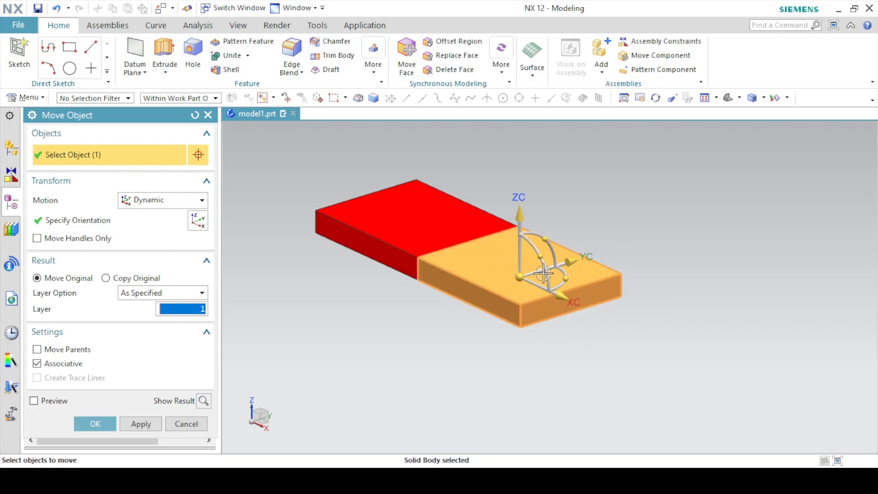
left_click(151, 203)
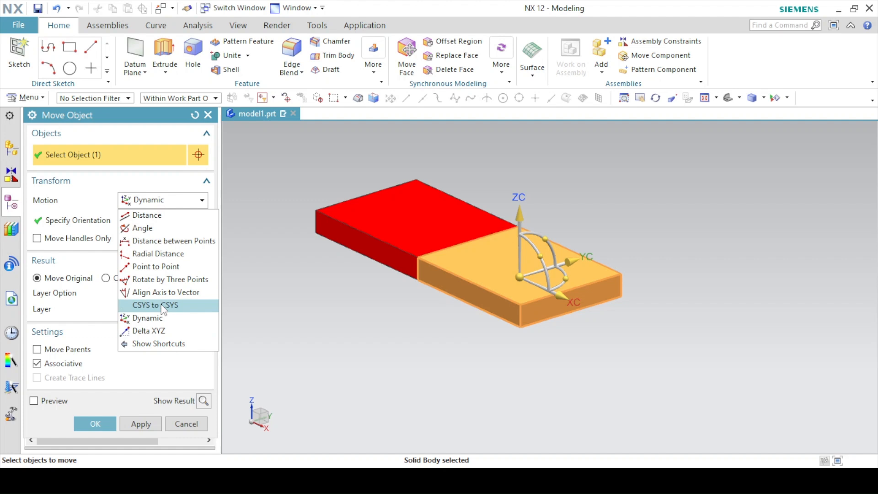
left_click(149, 318)
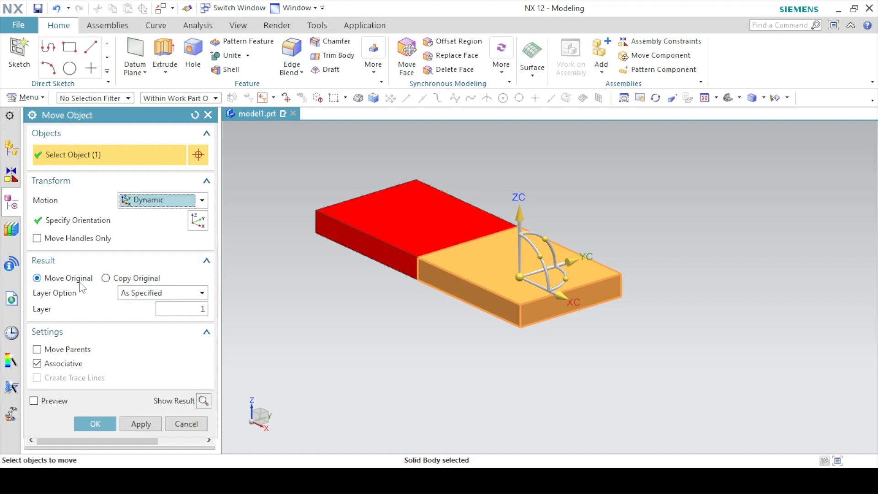
Try Move Parents with Associative off, and restore the move to Associative without Move Parents.
left_click(41, 350)
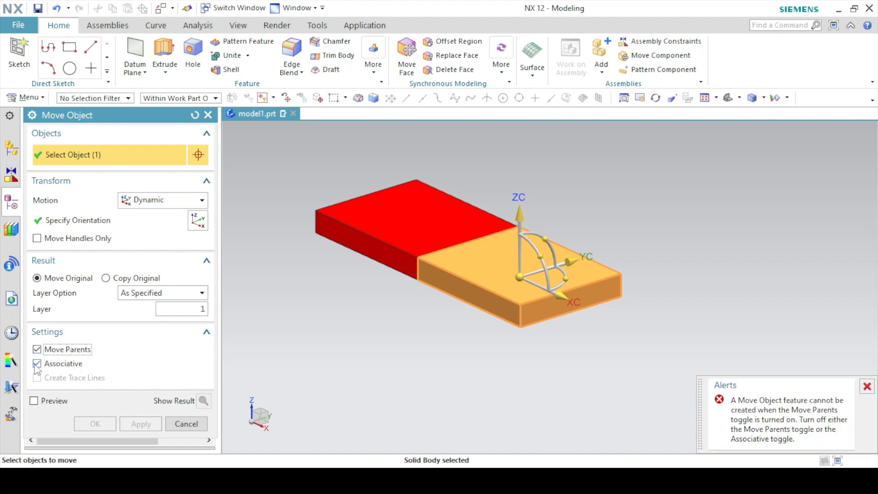
left_click(36, 364)
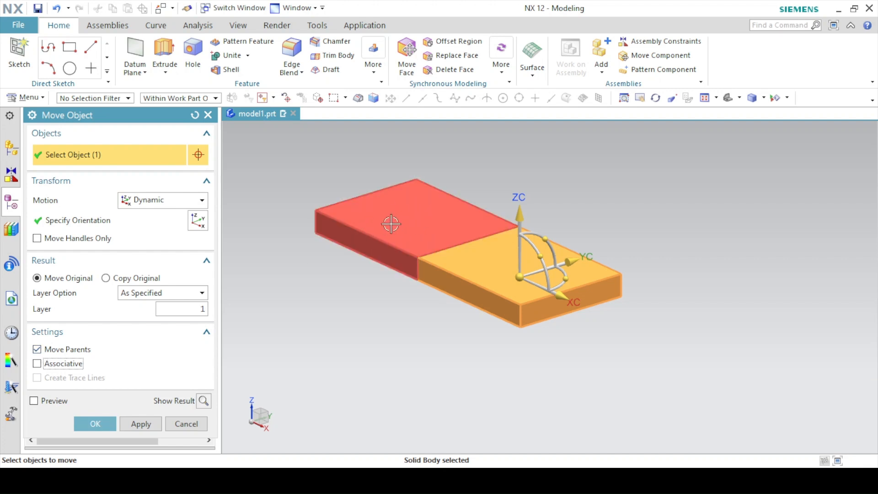
left_click(37, 364)
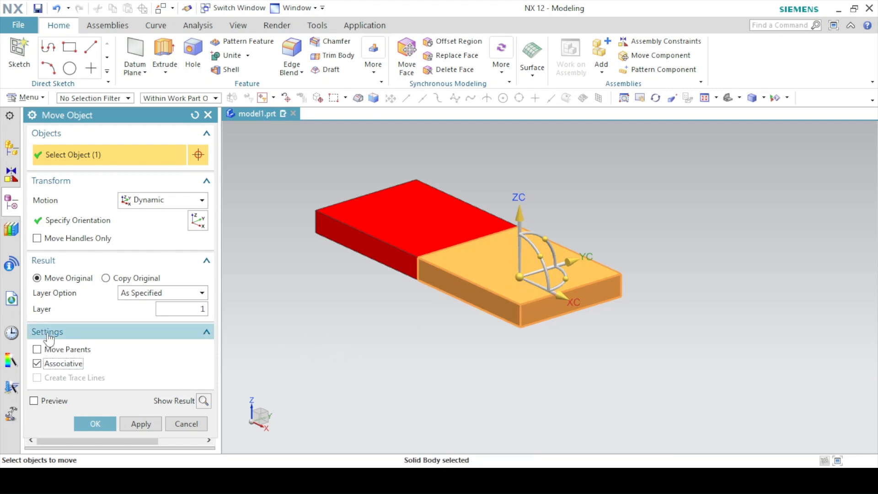
left_click(31, 115)
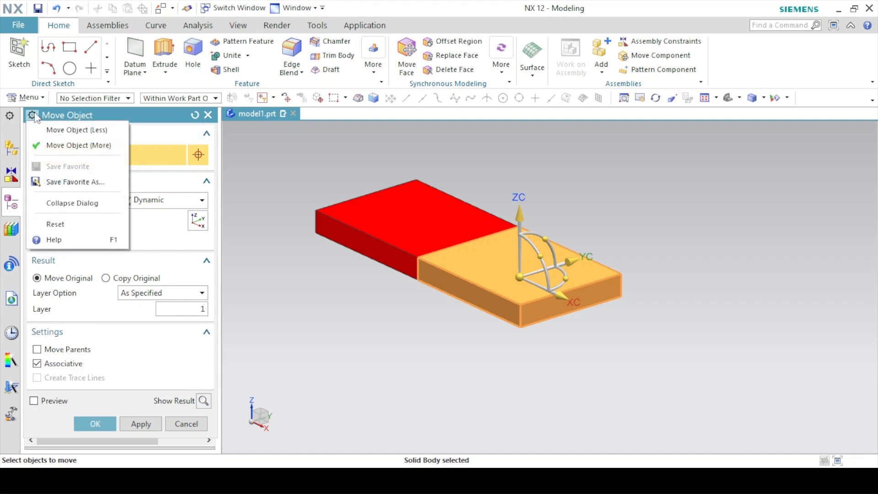
Move the blue body away from the red one along XC and YC, placing its handle at about X 55, Y 45, Z 7.5.
left_click_drag(562, 296, 662, 353)
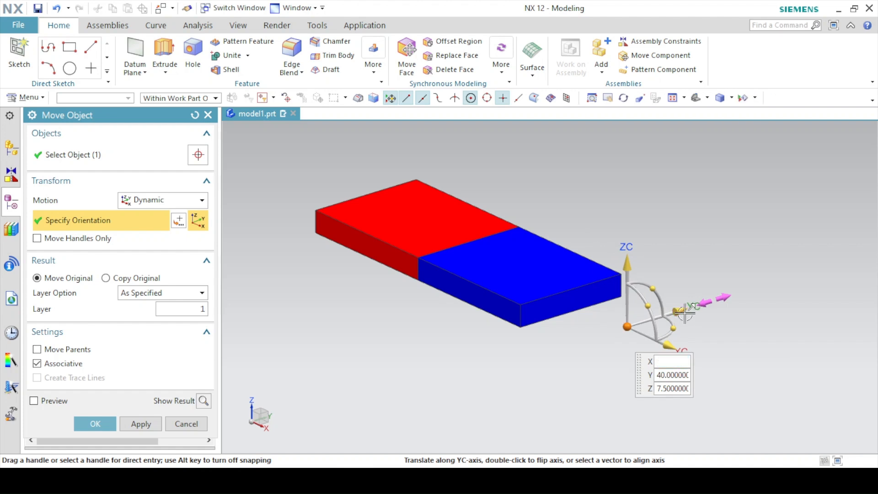
mouse_move(681, 311)
left_mouse_down()
mouse_move(738, 283)
mouse_move(684, 302)
left_mouse_up()
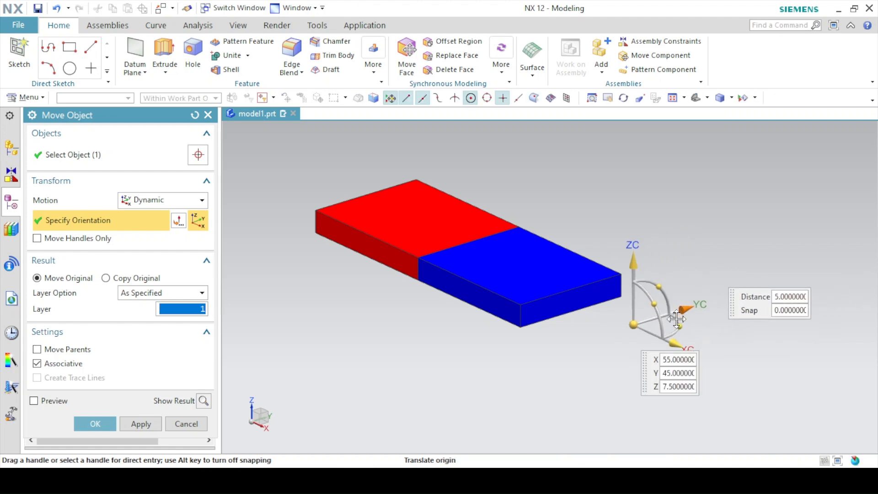
left_click(204, 401)
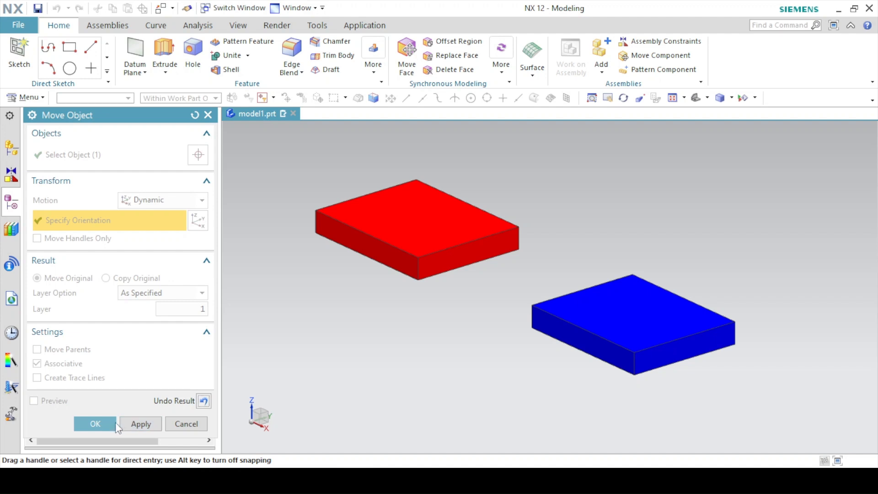
left_click(95, 424)
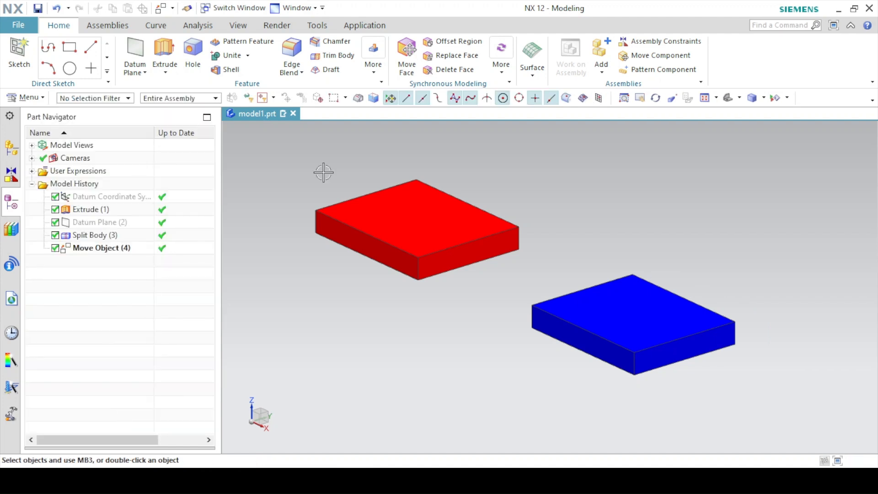